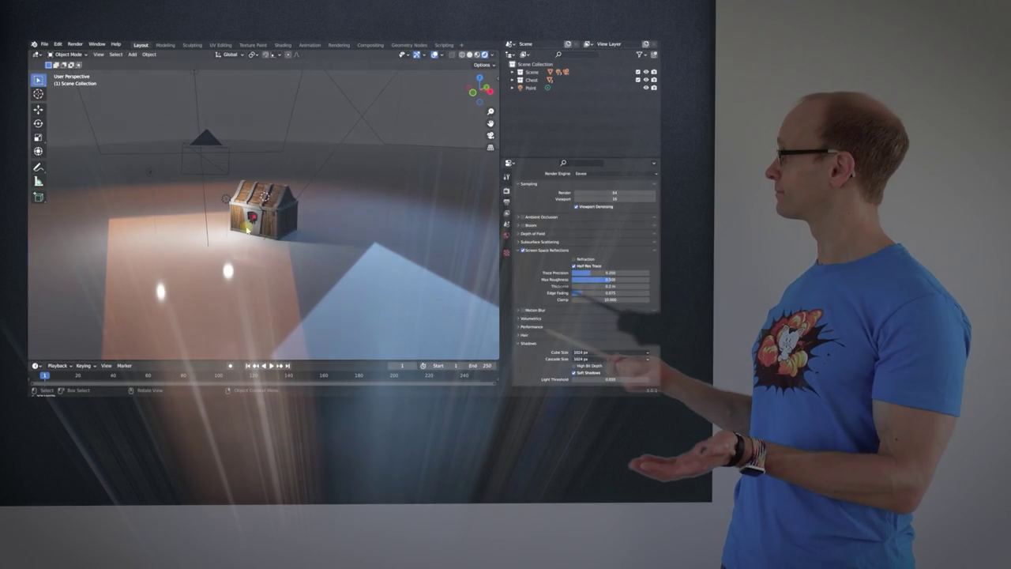
# - Zoom in and out on the treasure chest, then switch to the scene camera view
pyautogui.scroll(8, 257, 245)
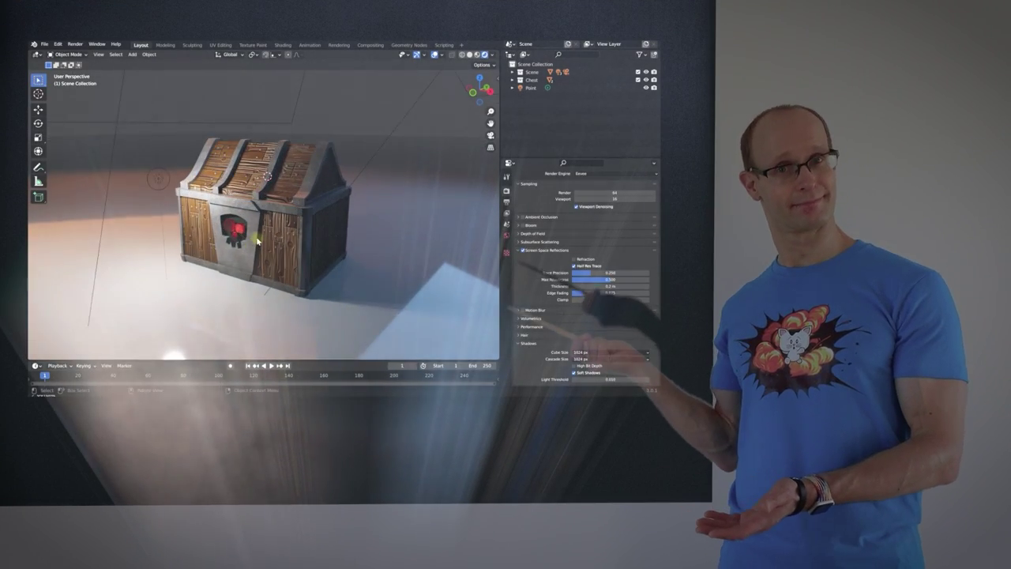
pyautogui.scroll(-10, 271, 239)
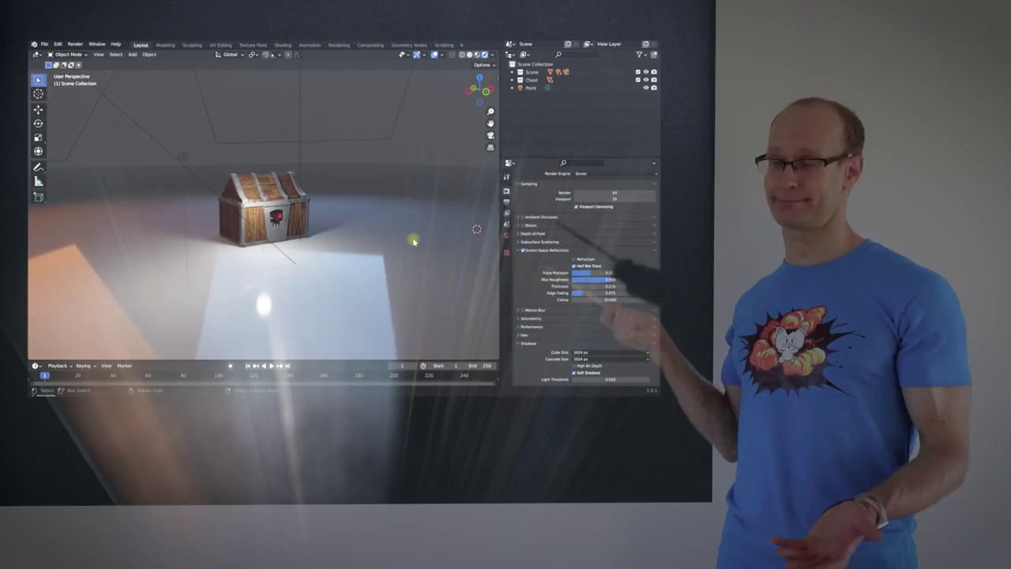
pyautogui.press('KP_0')
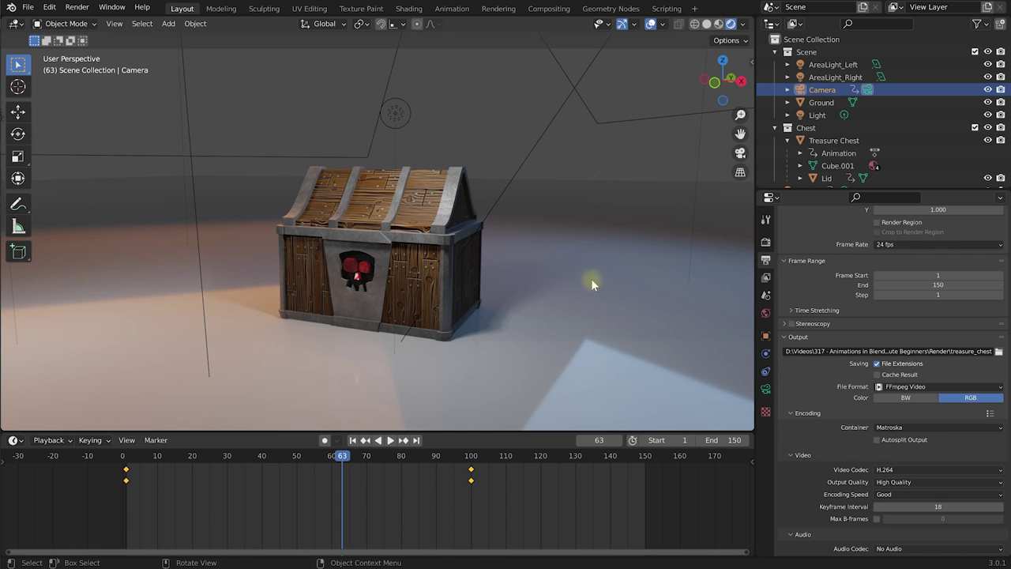
# - Enable Emulate 3 Button Mouse on the Preferences Input page, then close Preferences
pyautogui.click(49, 9)
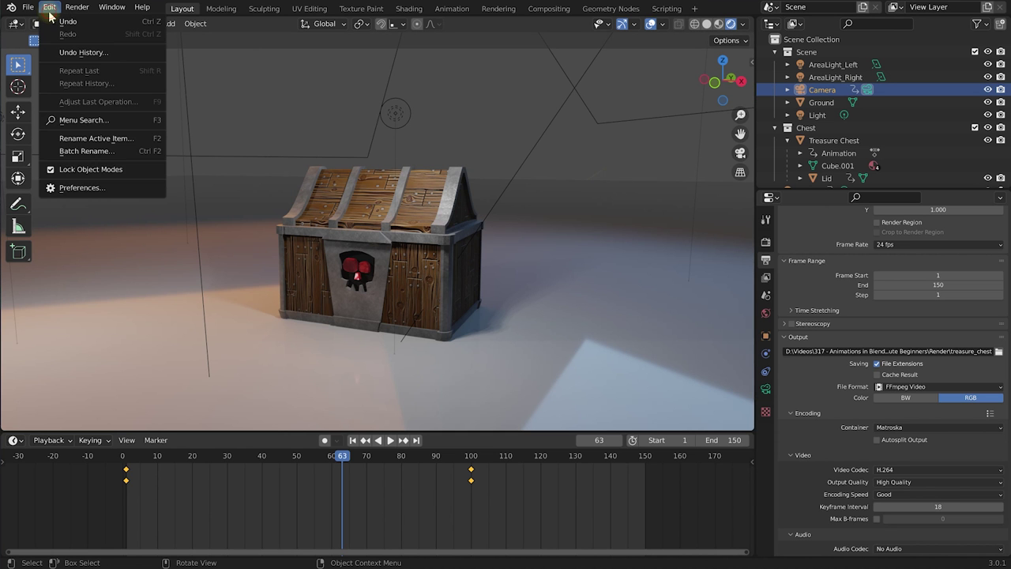
pyautogui.click(87, 189)
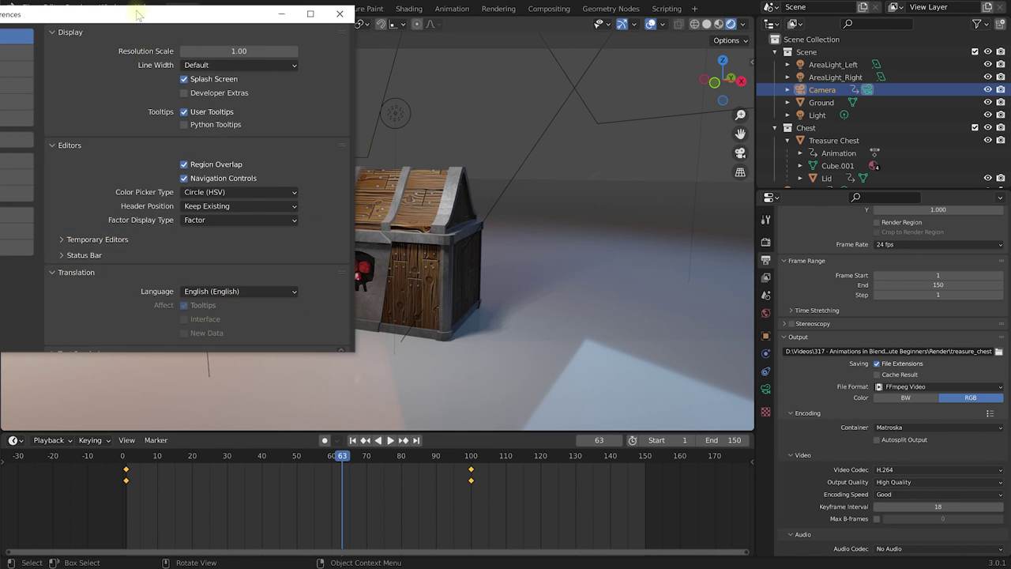
pyautogui.moveTo(139, 15); pyautogui.dragTo(428, 71)
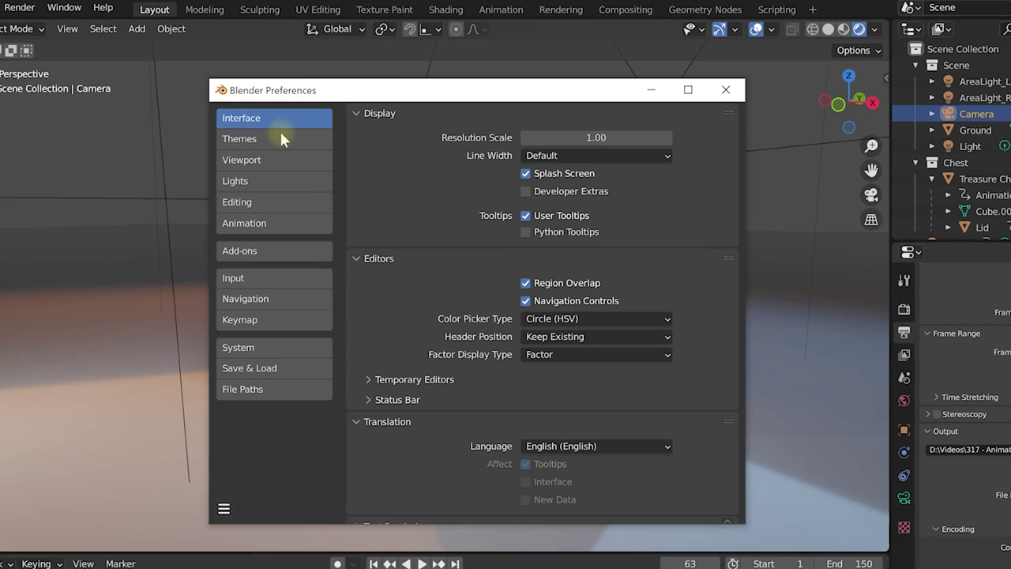
pyautogui.click(248, 280)
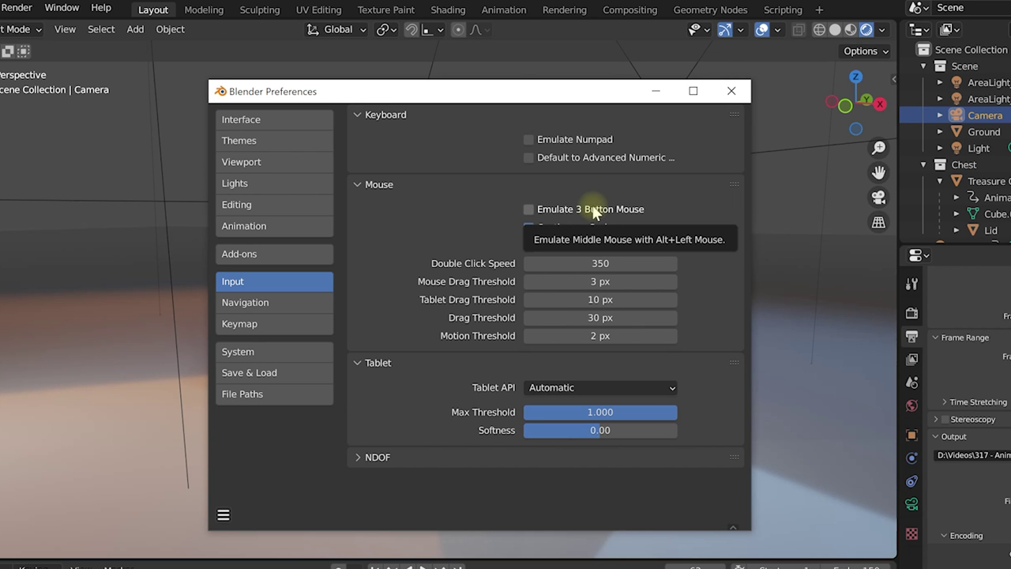
pyautogui.click(529, 209)
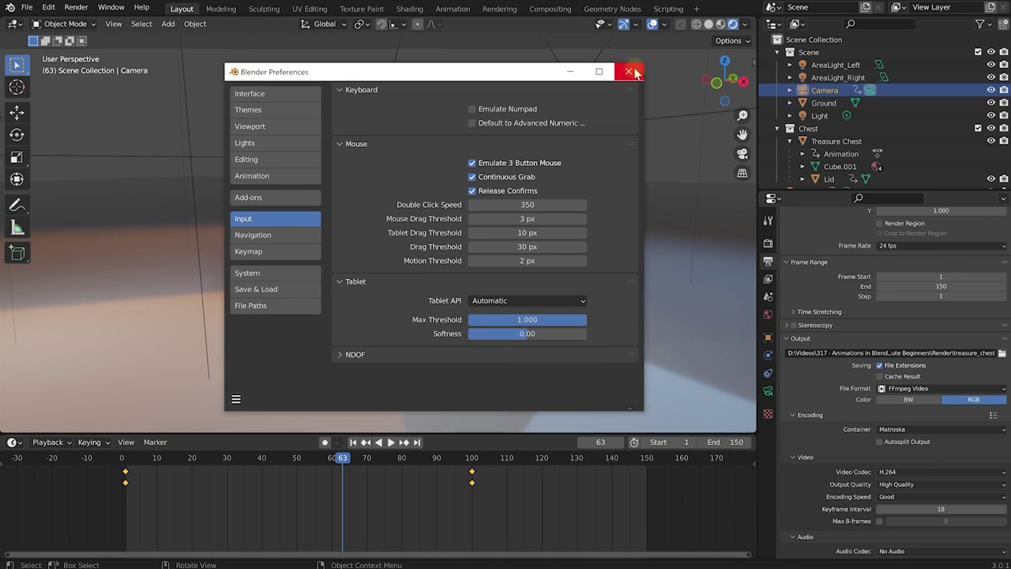
pyautogui.click(635, 72)
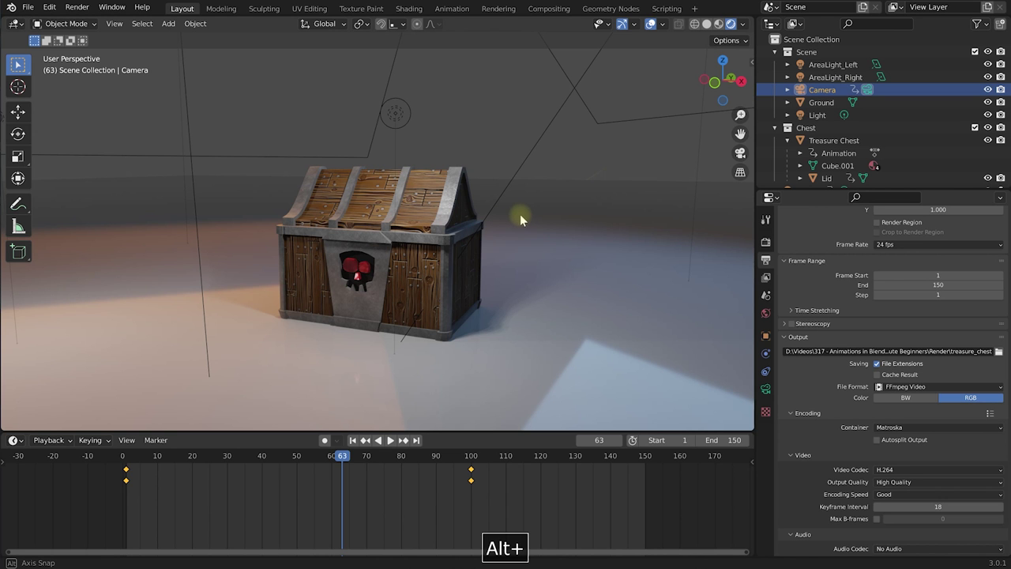
# - Alt-drag to orbit around the chest, then Alt-drag to pan the timeline sideways
pyautogui.keyDown('alt'); pyautogui.moveTo(520, 214); pyautogui.dragTo(507, 231); pyautogui.keyUp('alt')
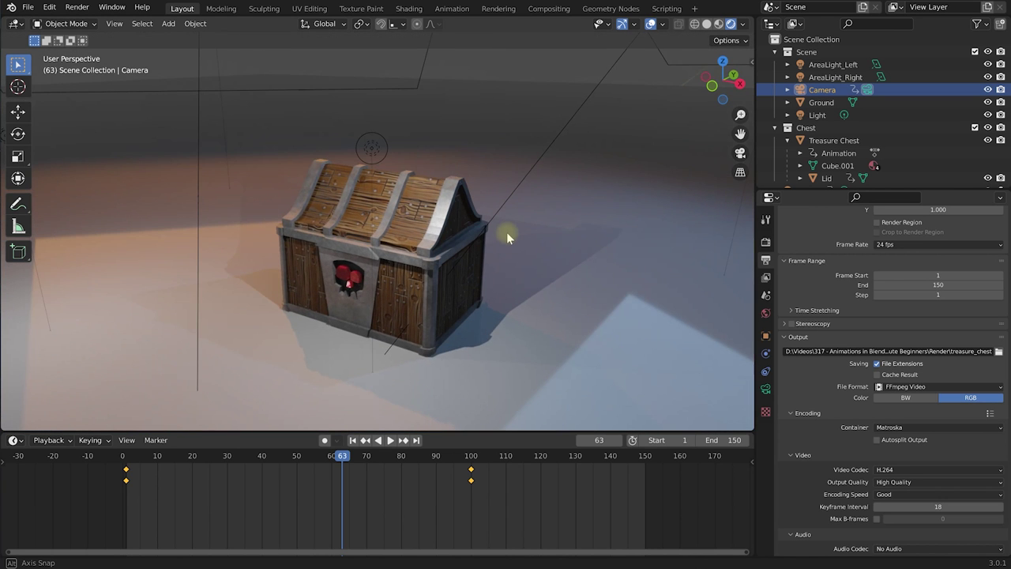
pyautogui.keyDown('alt'); pyautogui.moveTo(386, 491); pyautogui.dragTo(419, 483); pyautogui.keyUp('alt')
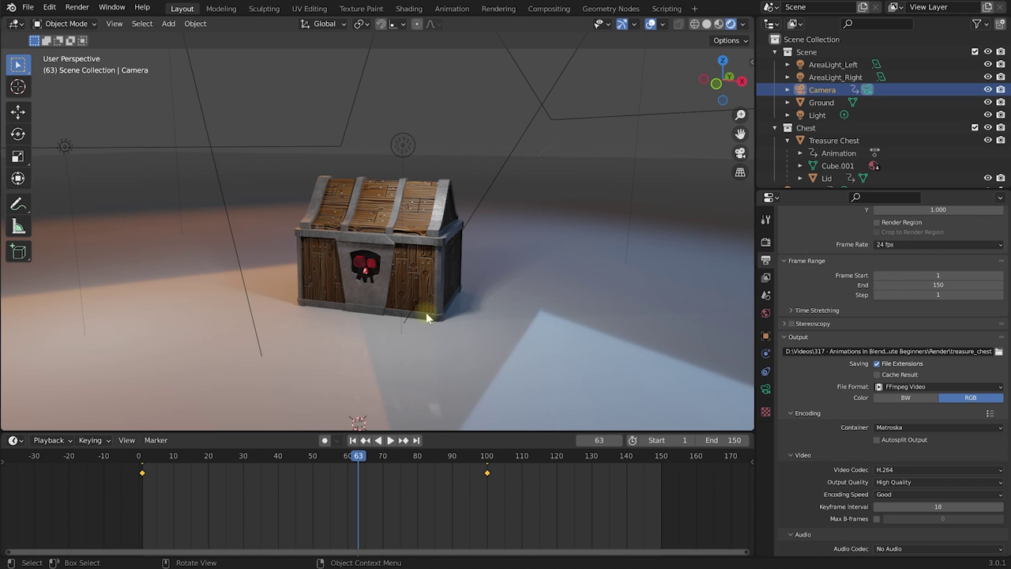
# - Zoom in and out with Numpad + and −, then scroll to vary the lid's loop cut count
pyautogui.press('KP_Add')
pyautogui.press('KP_Add')
pyautogui.press('KP_Subtract')
pyautogui.press('KP_Subtract')
pyautogui.press('KP_Subtract')
pyautogui.press('KP_Subtract')
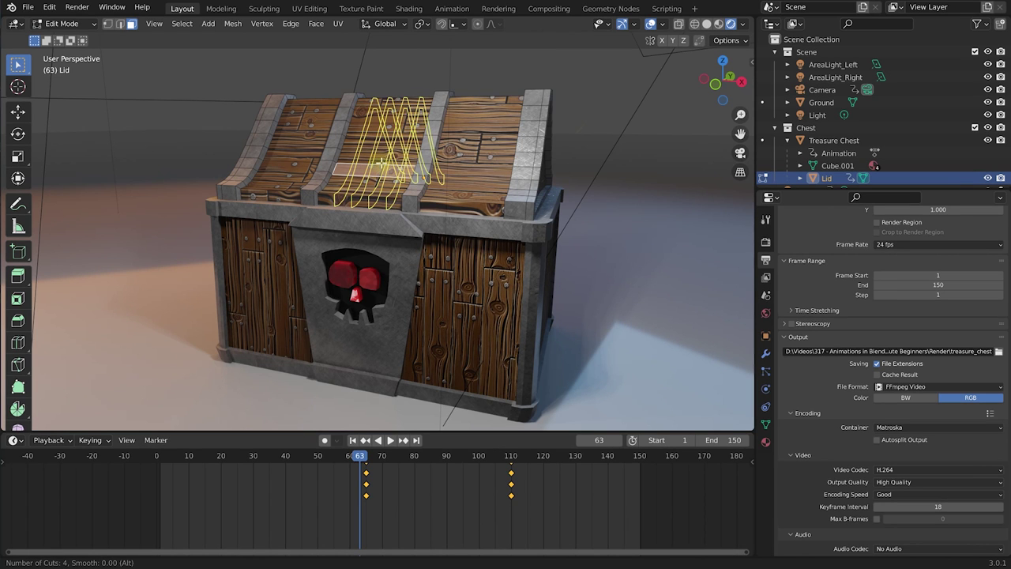
pyautogui.scroll(-1, 380, 162)
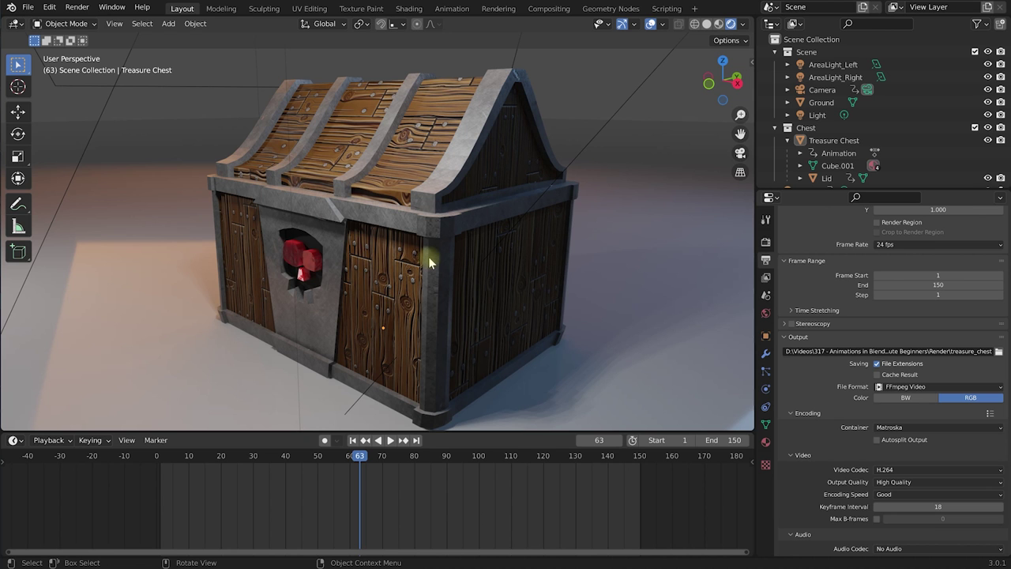
# - Reopen Edit > Preferences on the Input settings and close it again
pyautogui.click(50, 7)
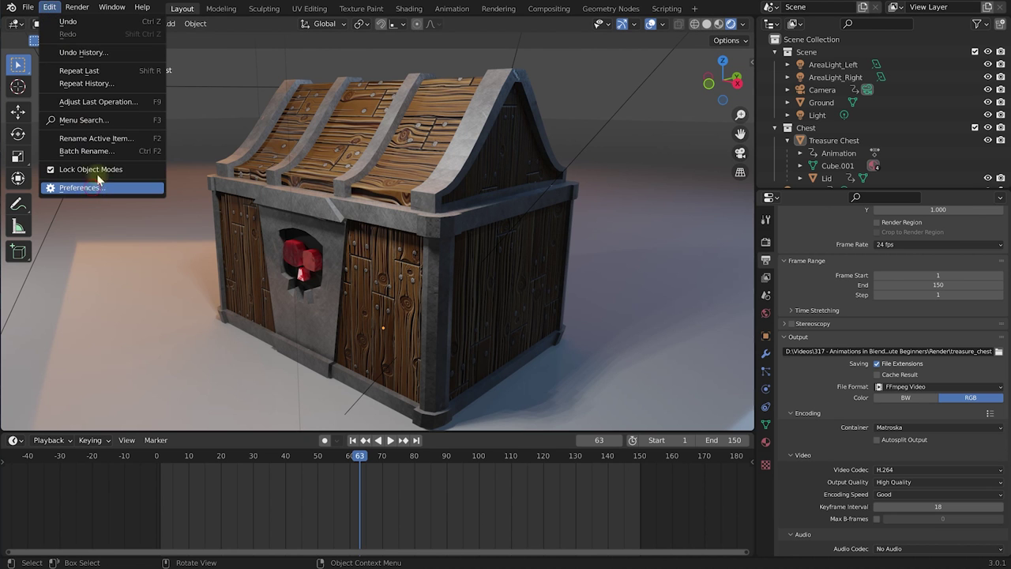
pyautogui.click(95, 188)
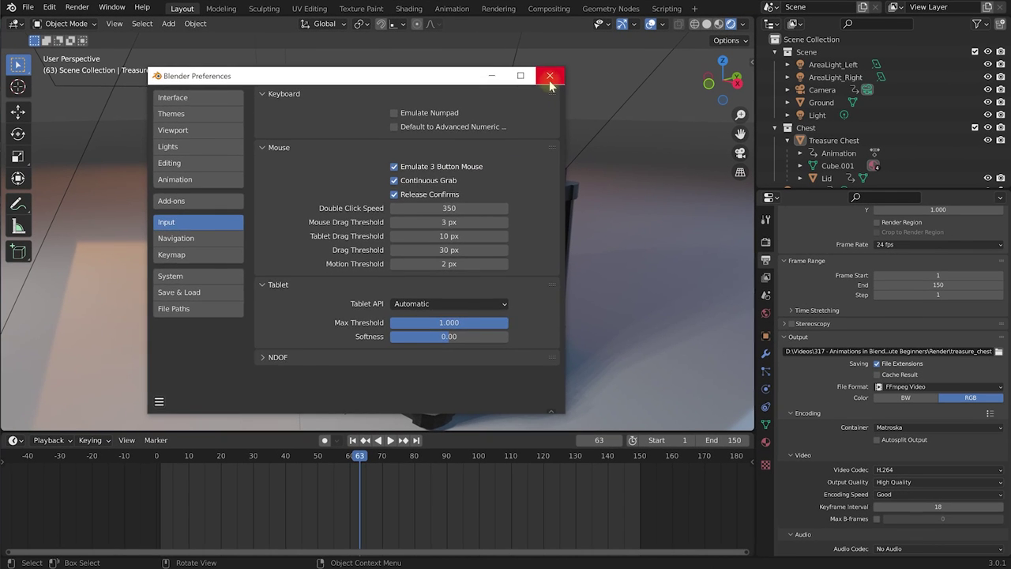
pyautogui.click(580, 83)
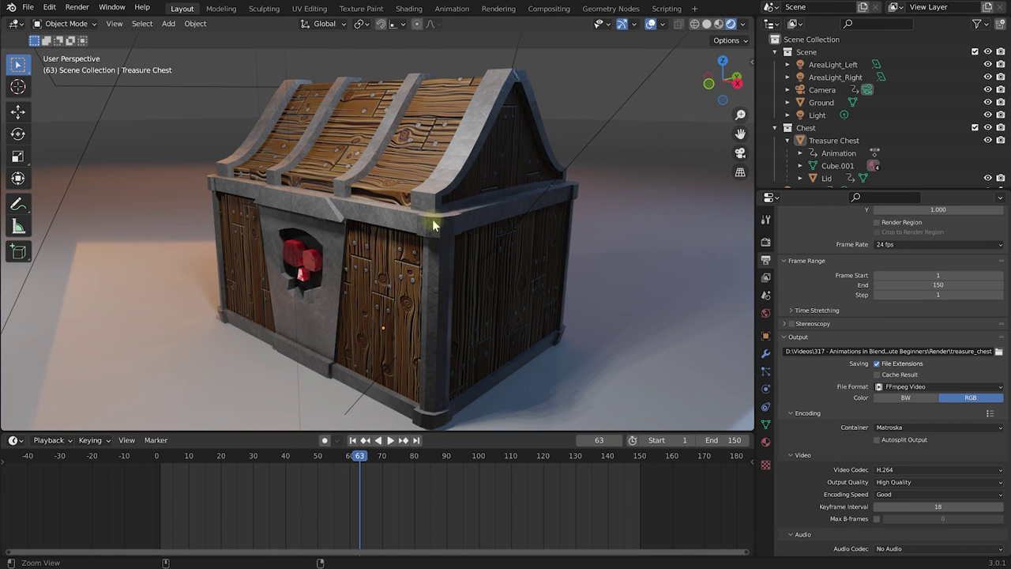
# - Ctrl+Alt-drag to zoom, use the gizmos to zoom, pan and orbit, and zoom the timeline
pyautogui.hotkey('ctrl', 'alt')
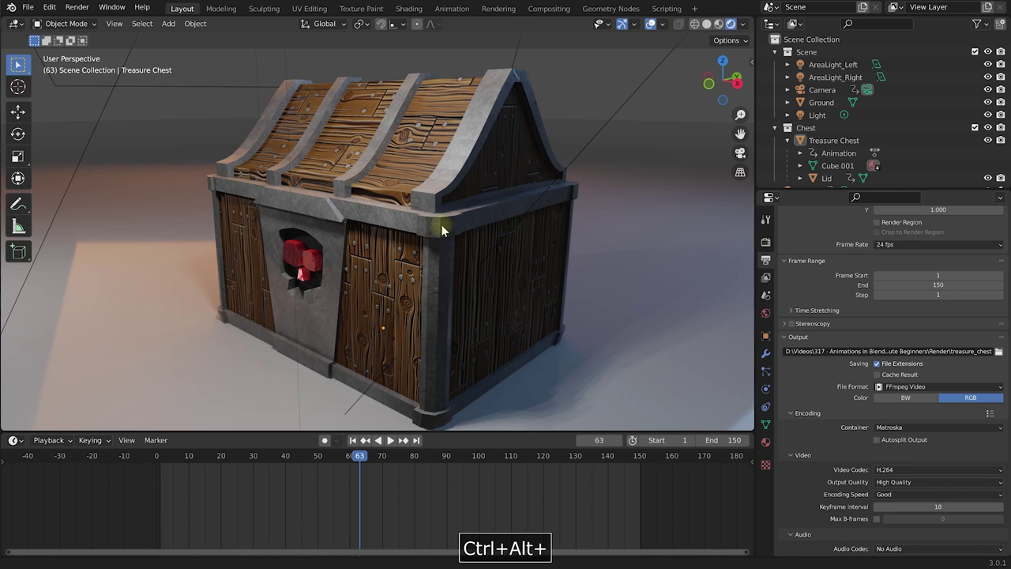
pyautogui.keyDown('ctrl'); pyautogui.keyDown('alt'); pyautogui.moveTo(441, 224); pyautogui.dragTo(446, 251); pyautogui.keyUp('alt'); pyautogui.keyUp('ctrl')
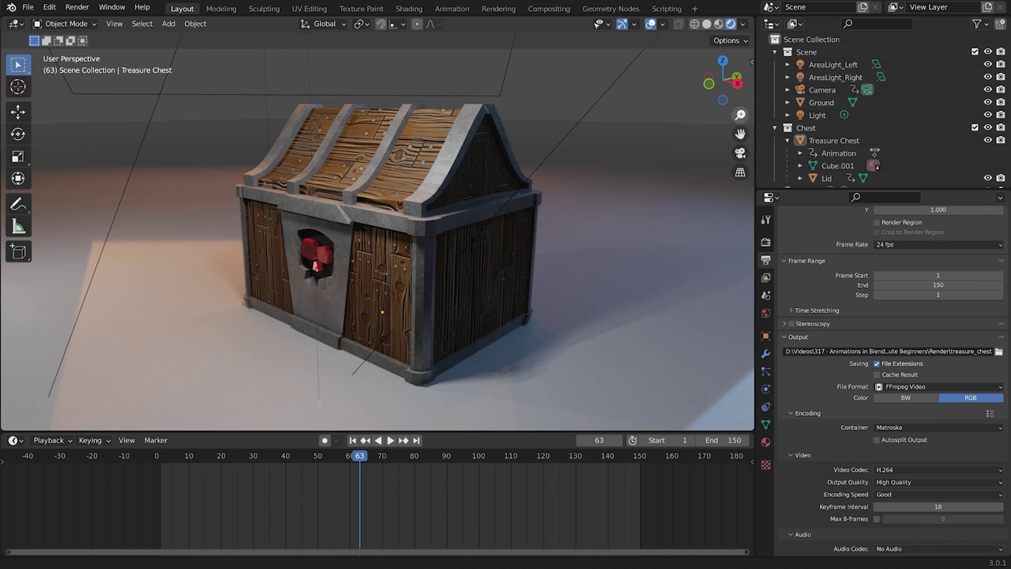
pyautogui.moveTo(741, 117); pyautogui.dragTo(667, 148)
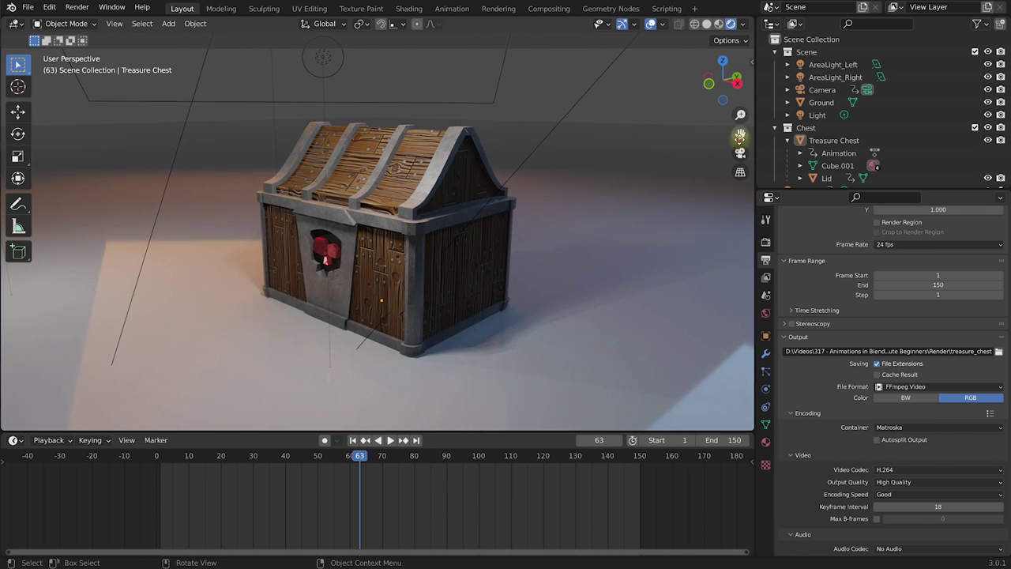
pyautogui.moveTo(740, 134); pyautogui.dragTo(760, 135)
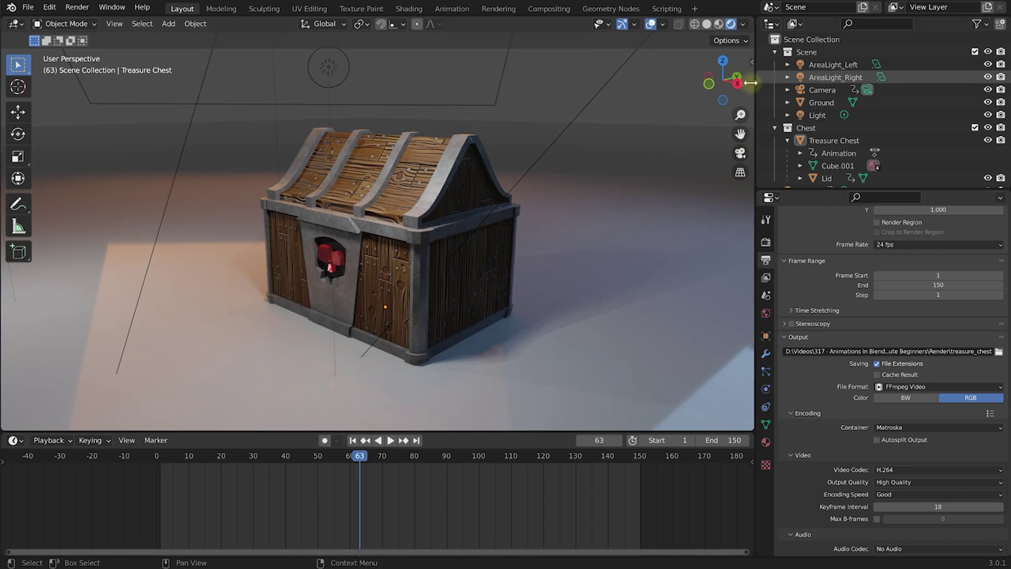
pyautogui.moveTo(729, 85); pyautogui.dragTo(717, 77)
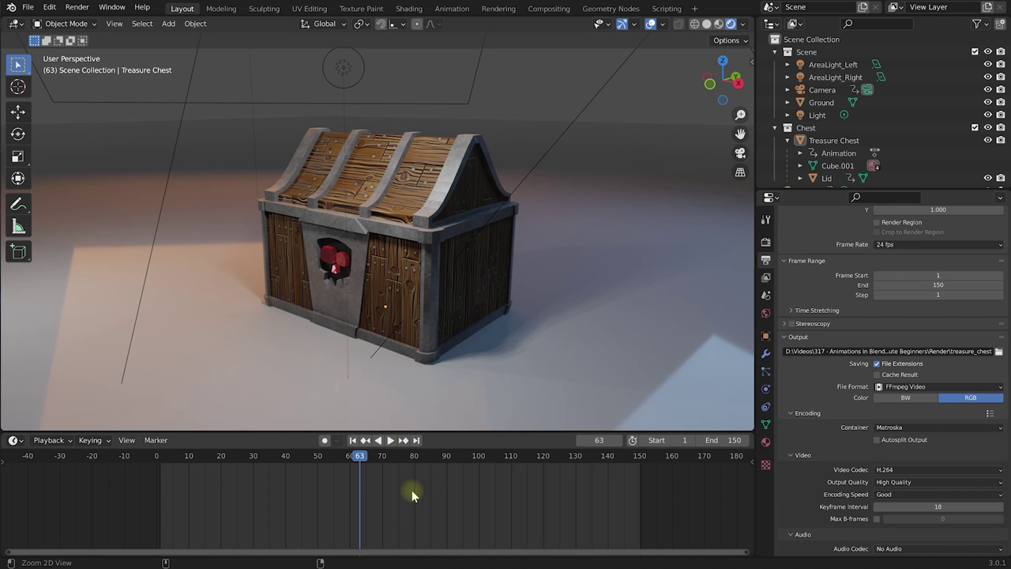
pyautogui.moveTo(411, 490)
pyautogui.keyDown('ctrl'); pyautogui.mouseDown(button='middle')
pyautogui.moveTo(377, 488)
pyautogui.moveTo(403, 488)
pyautogui.mouseUp(button='middle'); pyautogui.keyUp('ctrl')
pyautogui.moveTo(858, 400)
pyautogui.keyDown('ctrl'); pyautogui.mouseDown(button='middle')
pyautogui.moveTo(835, 384)
pyautogui.moveTo(846, 388)
pyautogui.mouseUp(button='middle'); pyautogui.keyUp('ctrl')
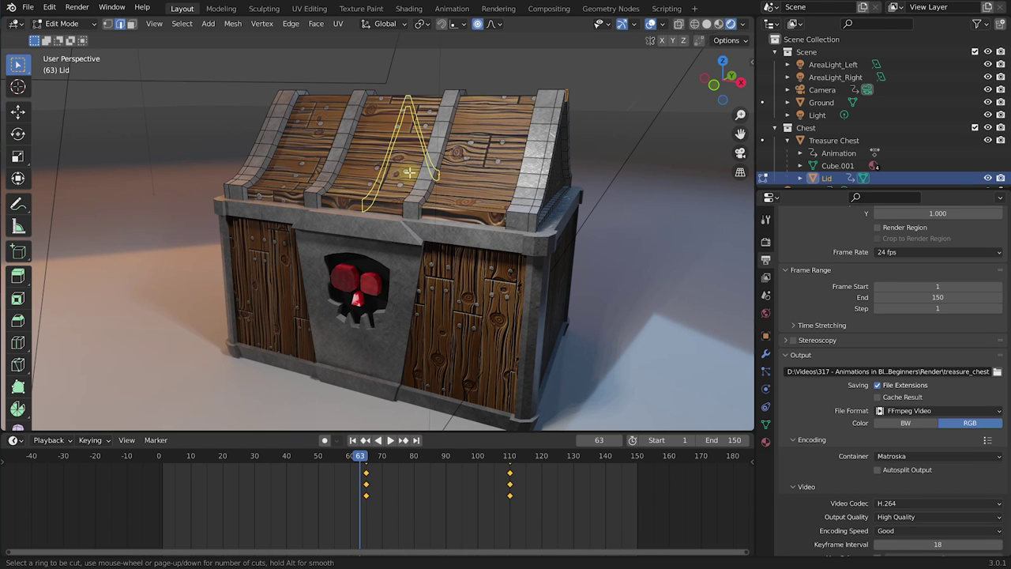
# - Set the lid's loop cut count to 3 and orbit around the chest
pyautogui.press('pageup')
pyautogui.press('pageup')
pyautogui.press('pagedown')
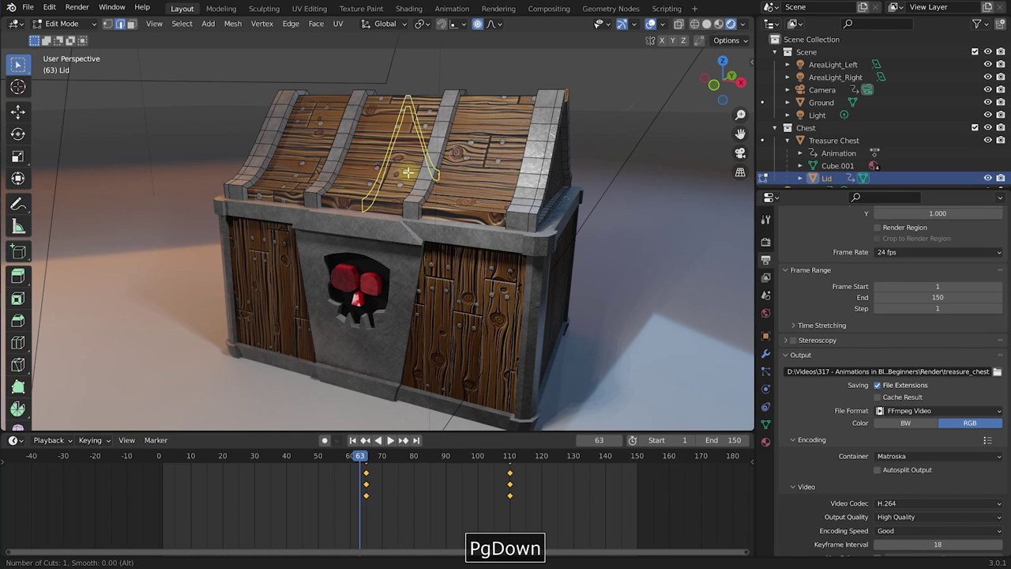
pyautogui.moveTo(412, 173); pyautogui.dragTo(535, 167, button='middle')
# - Move the lid's gable peak vertex with proportional falloff, adjusting the influence radius
pyautogui.press('1')
pyautogui.click(562, 136)
pyautogui.press('g')
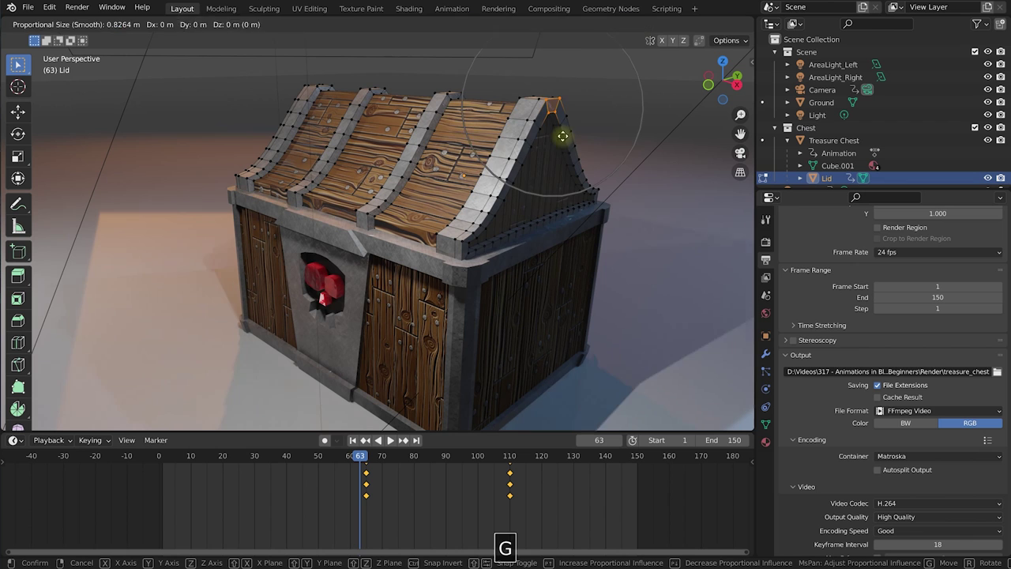
pyautogui.press('pageup')
pyautogui.press('pagedown')
pyautogui.press('pagedown')
pyautogui.press('pagedown')
pyautogui.press('pagedown')
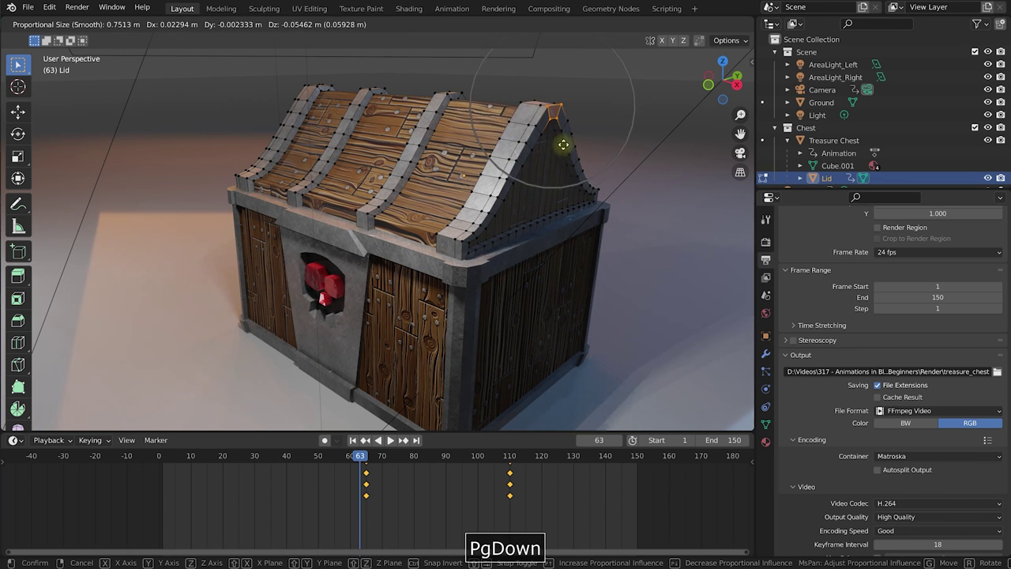
pyautogui.press('pageup')
pyautogui.press('pageup')
pyautogui.click(558, 165)
pyautogui.scroll(4, 422, 232)
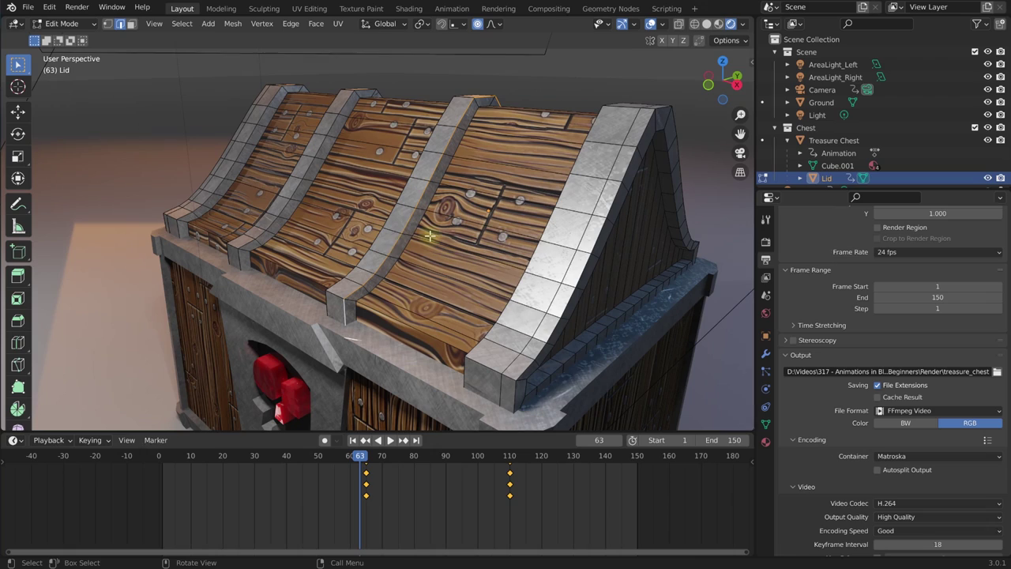
# - Bevel the rib edges, raise Segments from 2 to 4 in the Bevel panel, and return to Object Mode
pyautogui.hotkey('ctrl', 'b')
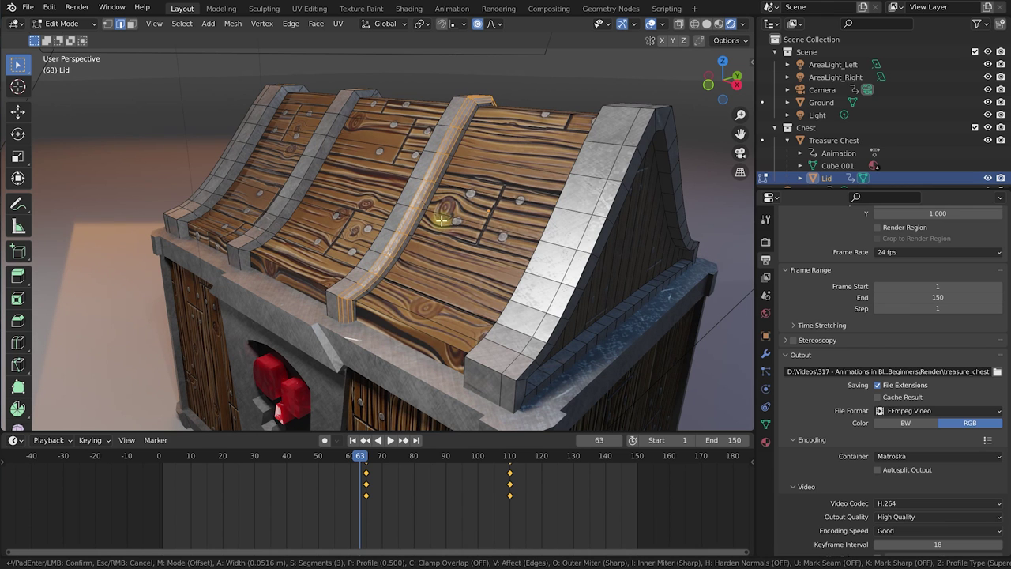
pyautogui.press('s')
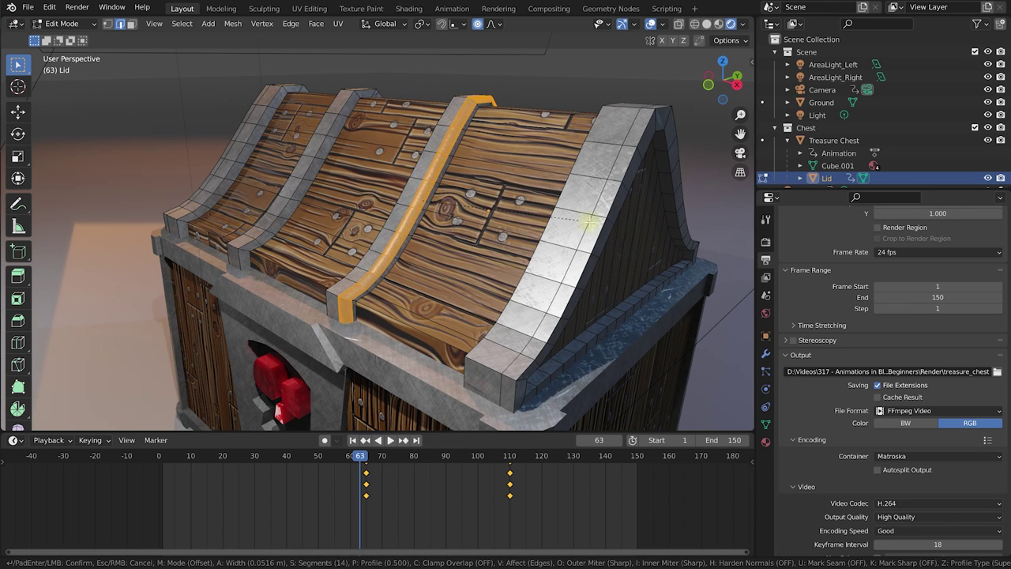
pyautogui.click(438, 204)
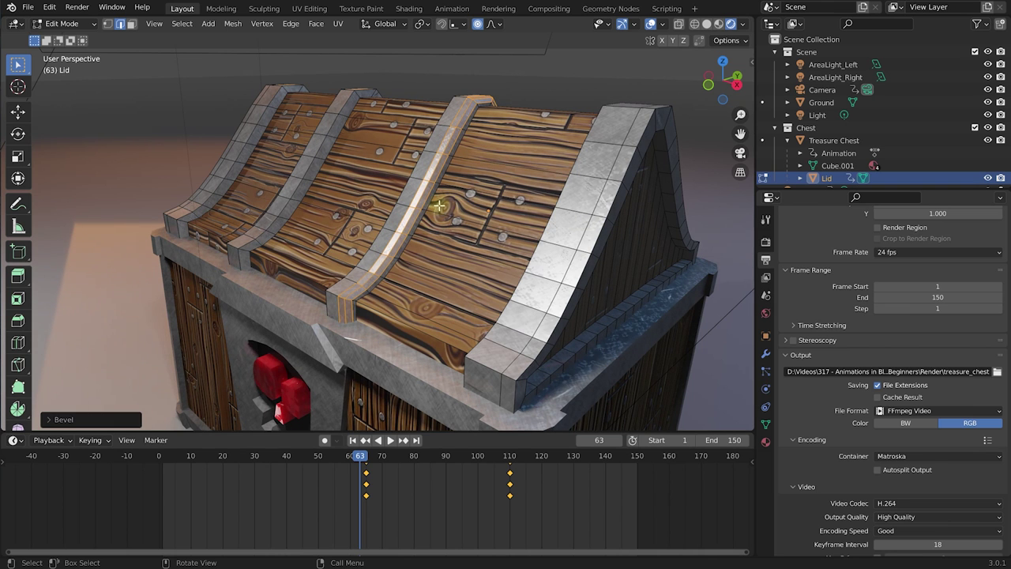
pyautogui.click(47, 419)
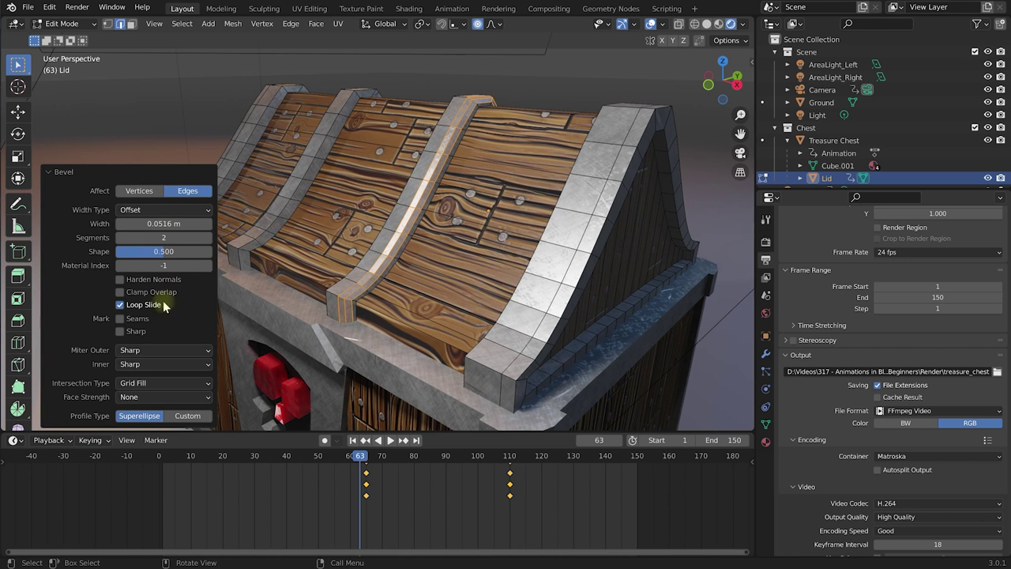
pyautogui.moveTo(172, 237); pyautogui.dragTo(196, 237)
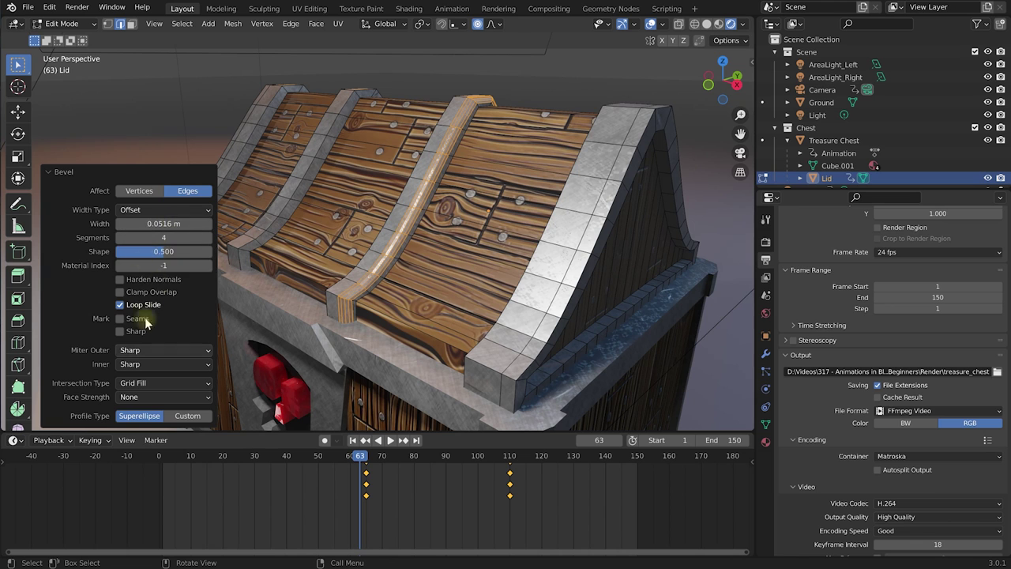
pyautogui.click(48, 171)
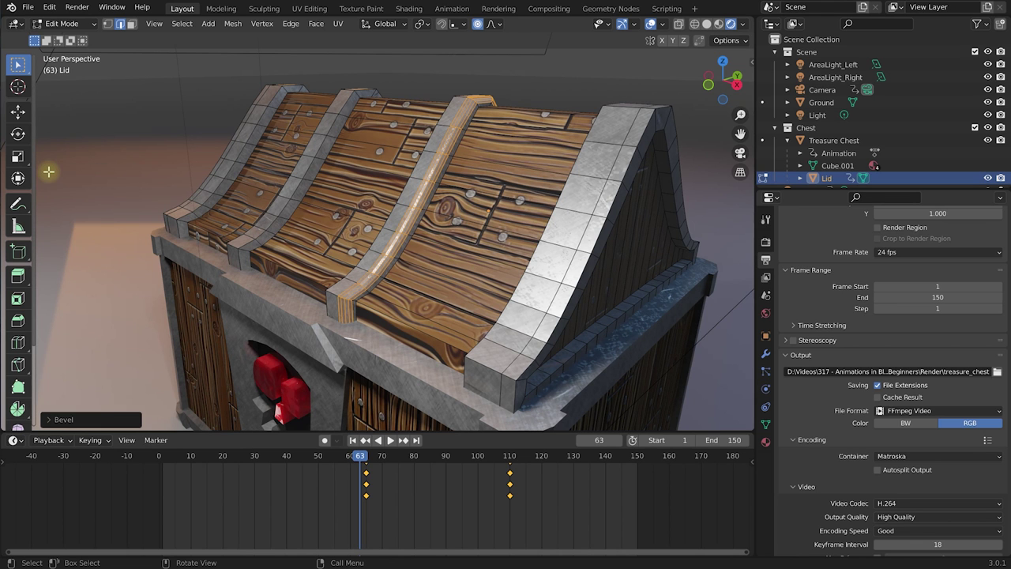
pyautogui.press('Tab')
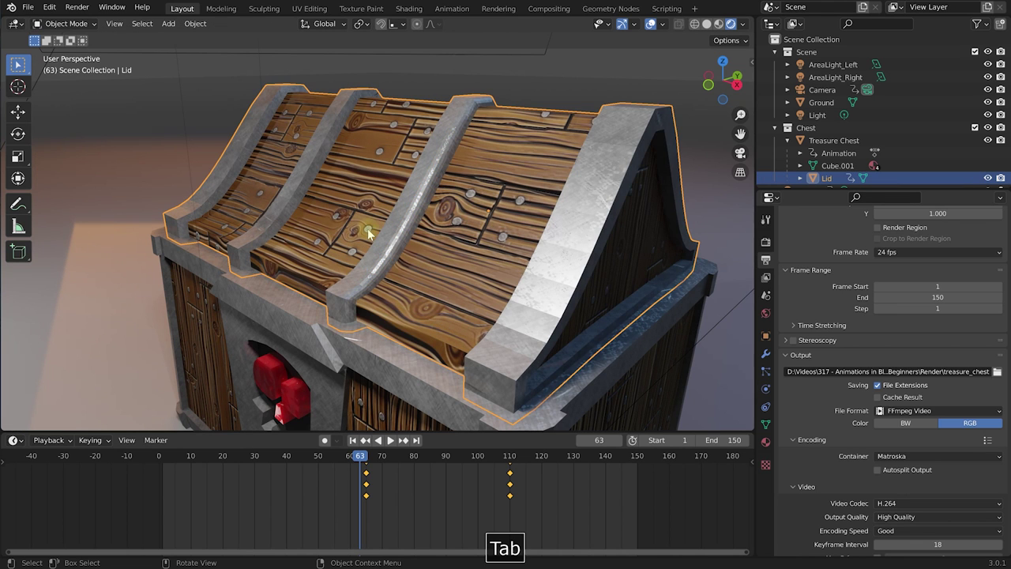
# - Zoom out and orbit slightly to view the whole treasure chest
pyautogui.scroll(-5, 373, 233)
pyautogui.moveTo(375, 235); pyautogui.dragTo(406, 234, button='middle')
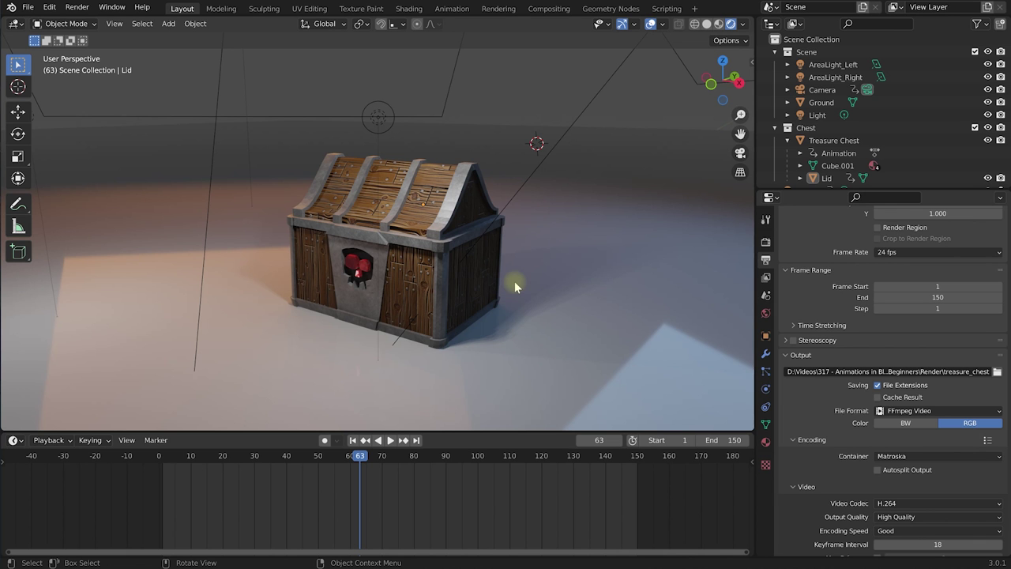
# - Tick Emulate Numpad on the Preferences Input page, then close the window
pyautogui.click(49, 7)
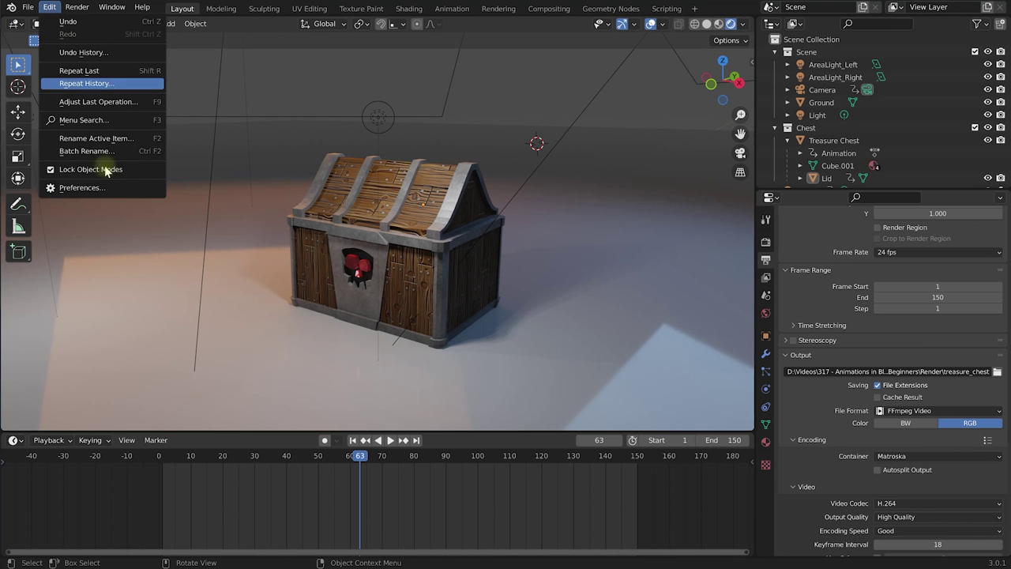
pyautogui.click(116, 189)
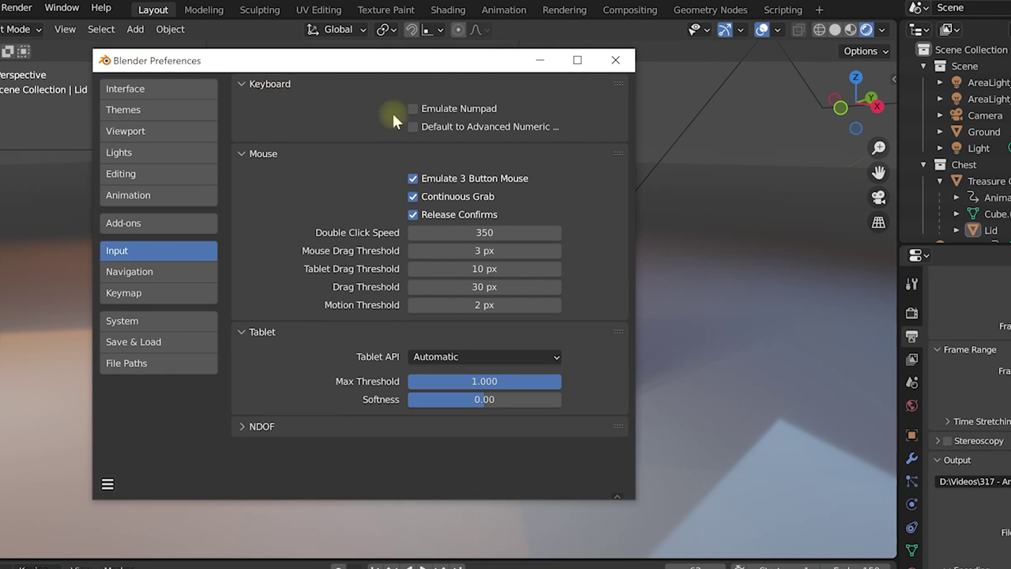
pyautogui.click(413, 109)
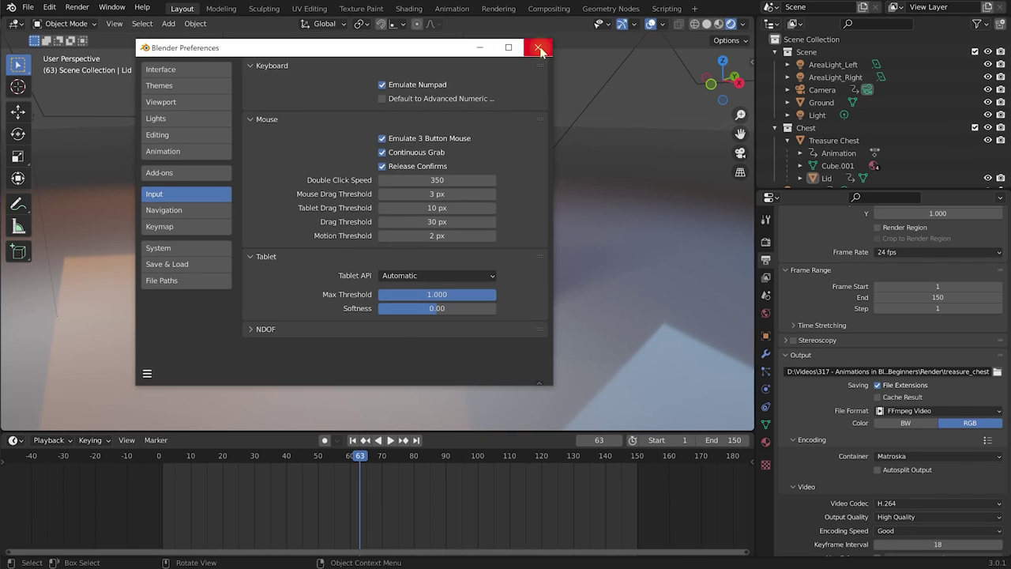
pyautogui.click(615, 60)
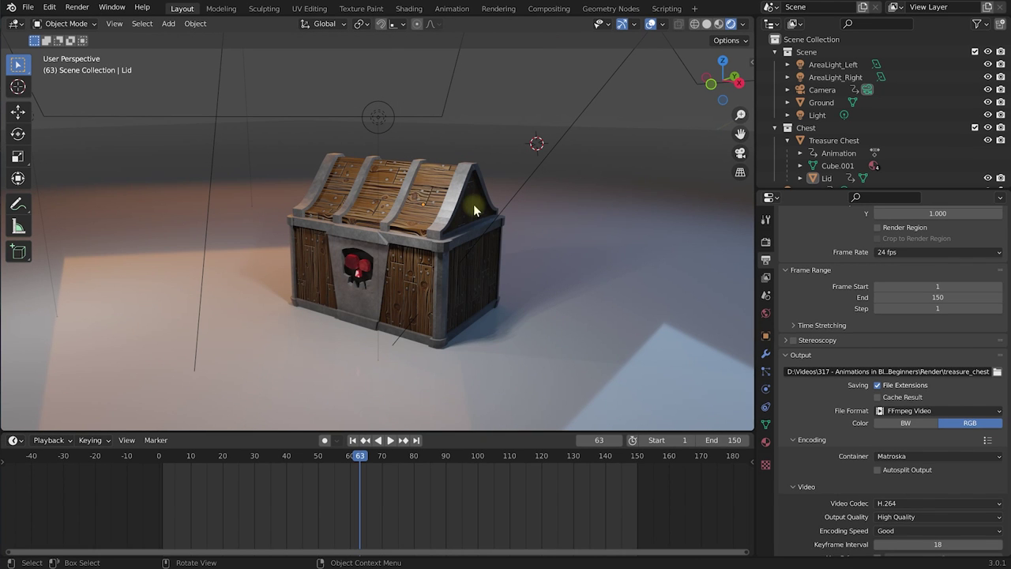
# - Select the chest lid and check the Toggle Local View shortcut under View > Local View
pyautogui.click(429, 187)
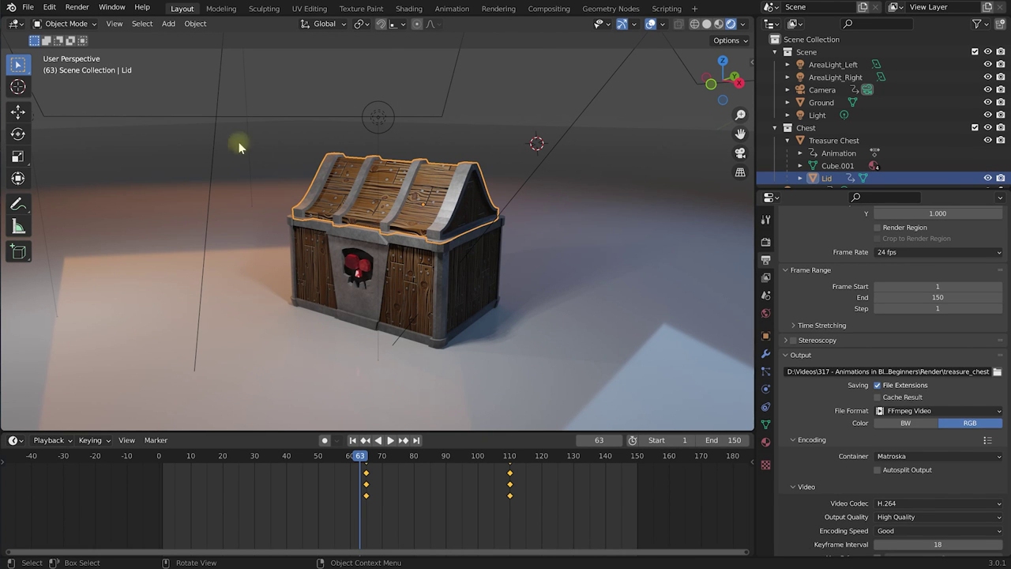
pyautogui.click(114, 24)
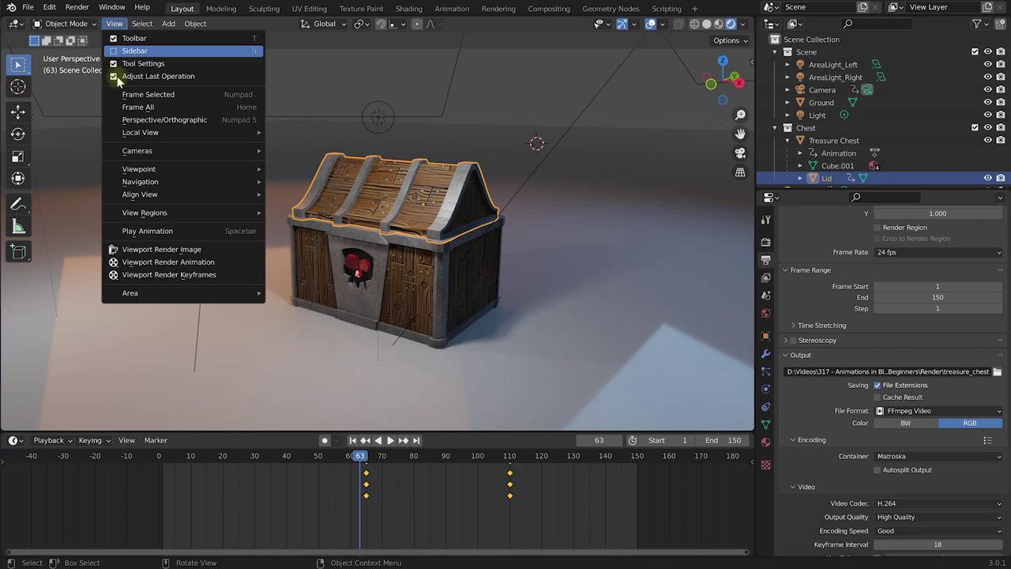
pyautogui.moveTo(138, 132)
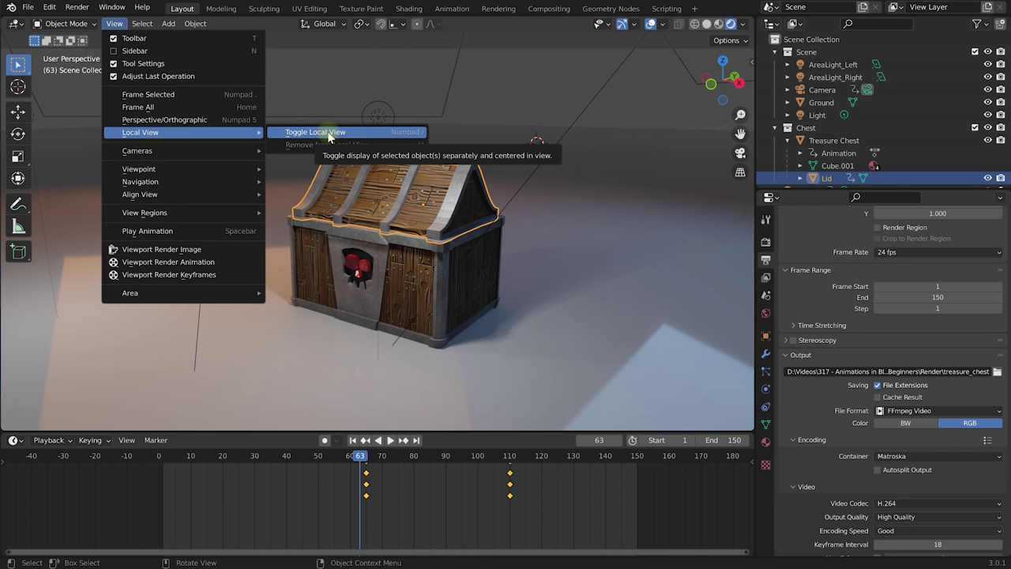
pyautogui.click(49, 7)
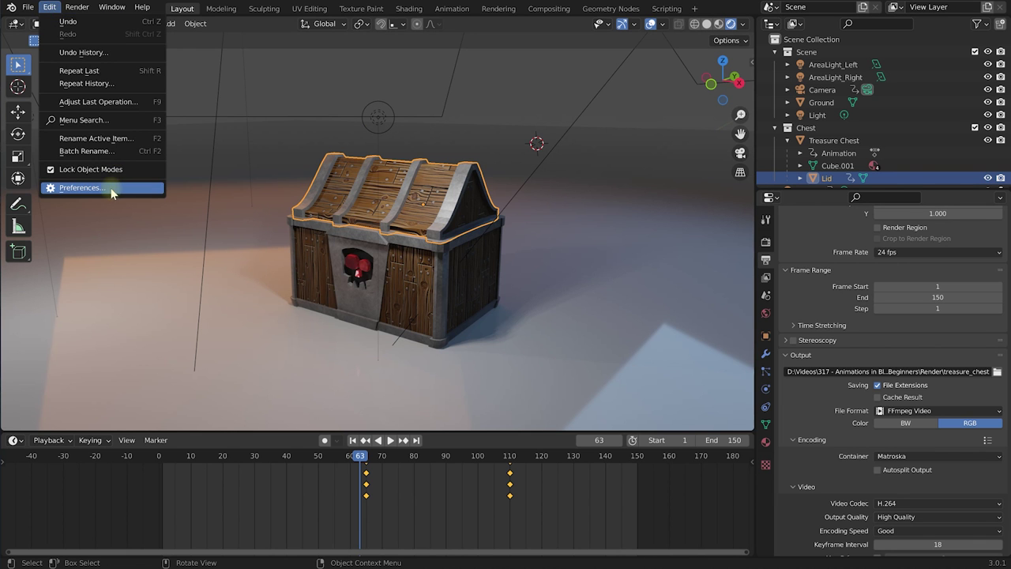
# - In Preferences > Keymap, rebind the 'local view' shortcut from / to Ctrl+Alt+/
pyautogui.click(82, 187)
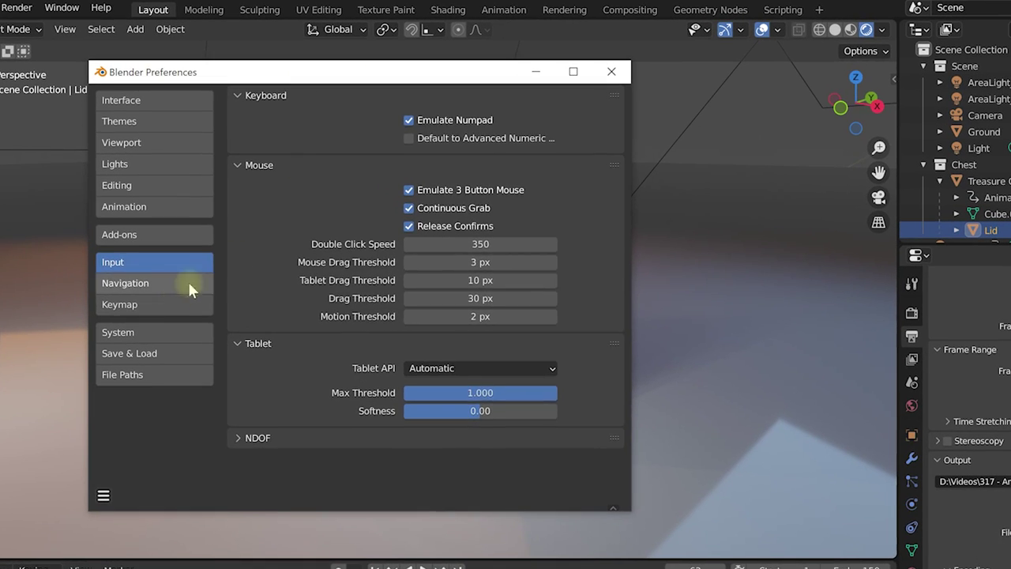
pyautogui.click(162, 285)
pyautogui.click(430, 116)
pyautogui.write('local view')
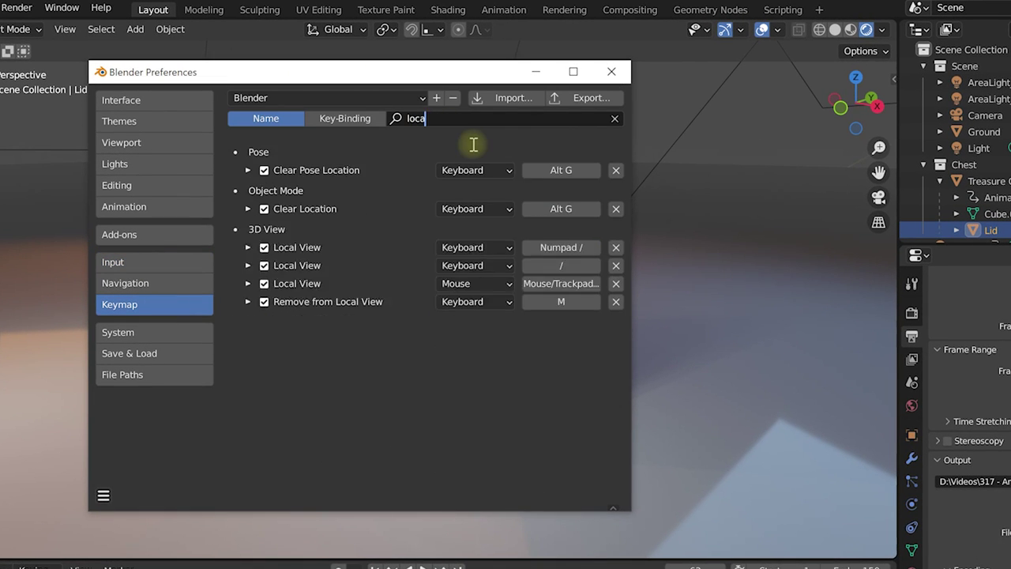
pyautogui.click(570, 188)
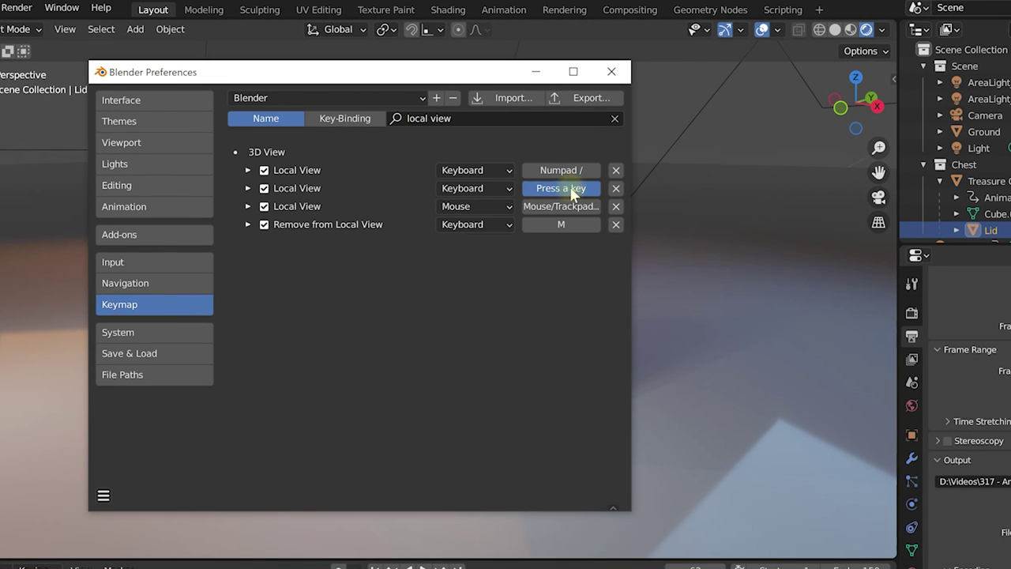
pyautogui.hotkey('ctrl', 'alt', '/')
pyautogui.click(688, 231)
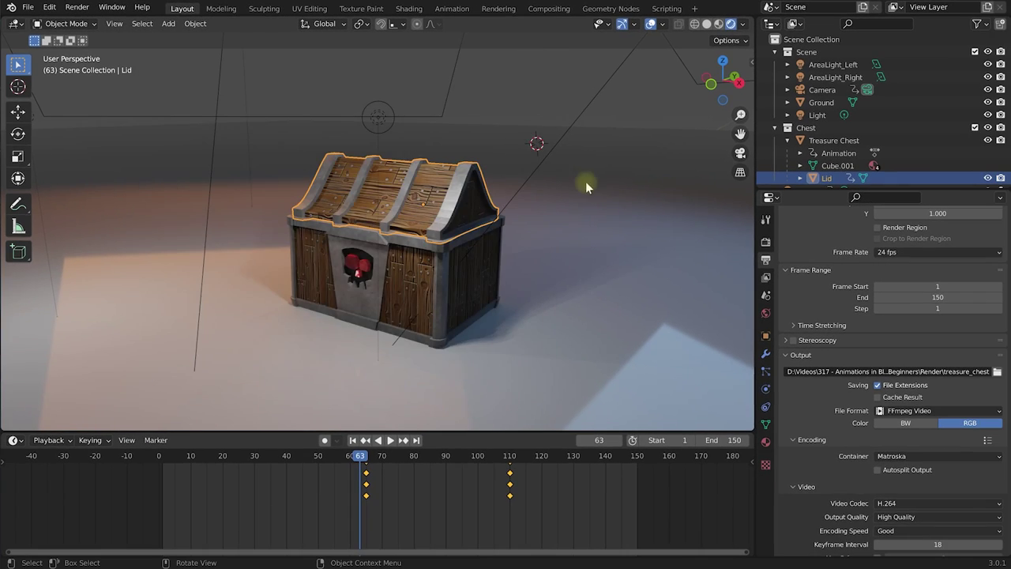
# - Press Ctrl+Alt+/ twice to isolate the lid, then restore the full chest scene
pyautogui.hotkey('ctrl', 'alt', '/')
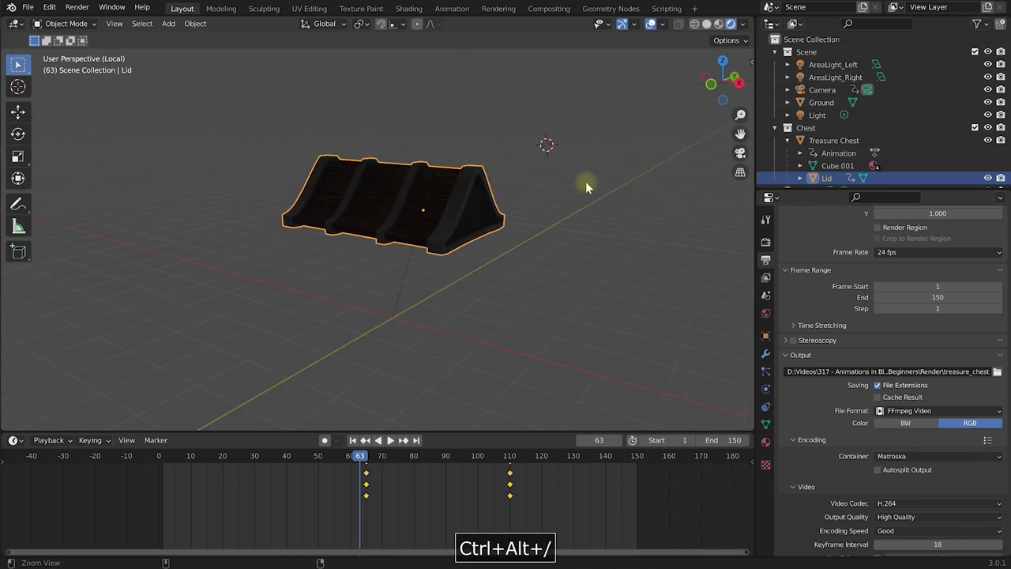
pyautogui.hotkey('ctrl', 'alt', '/')
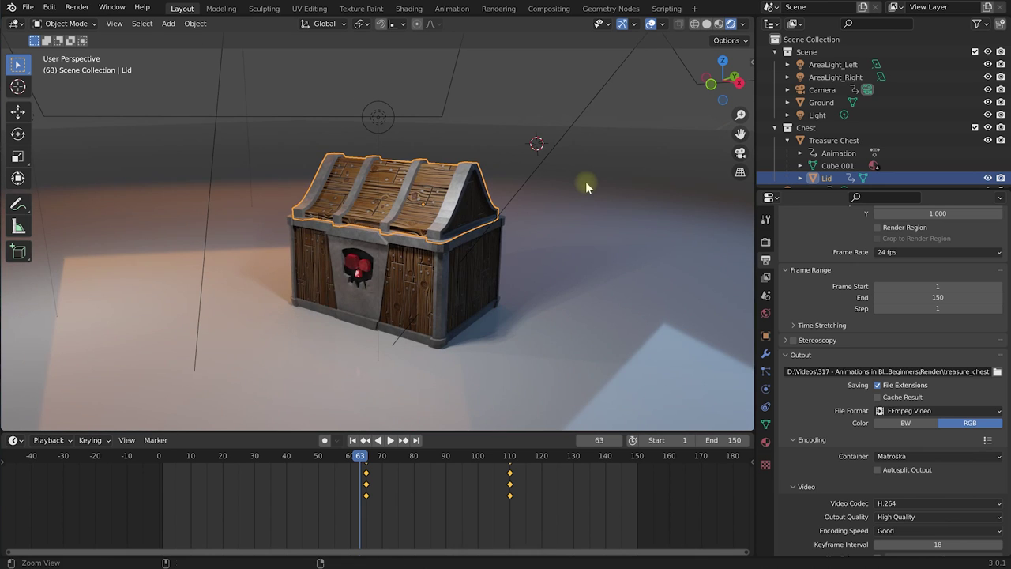